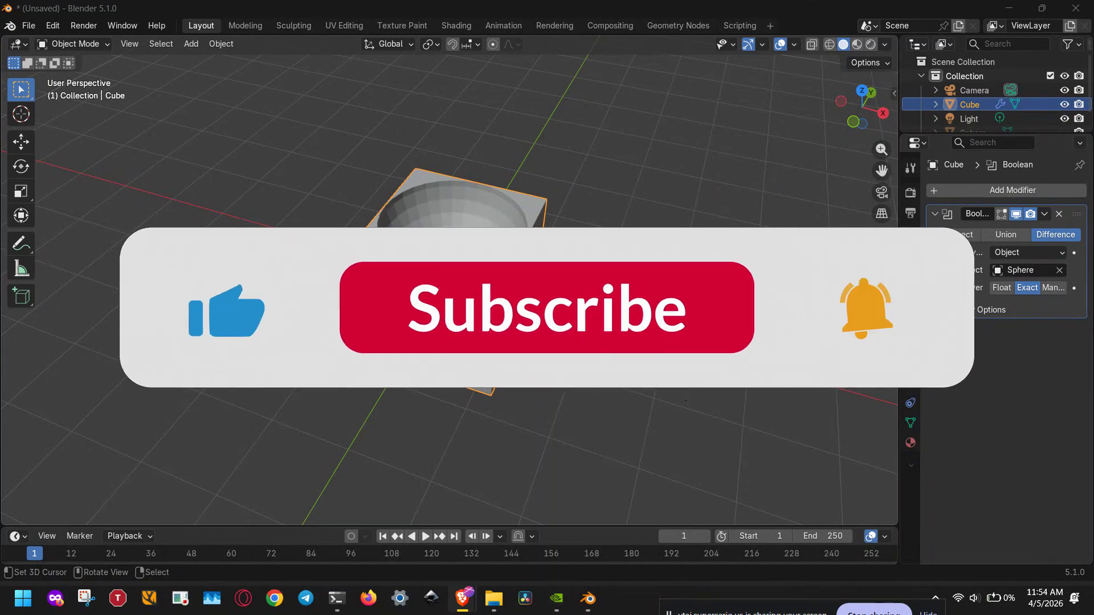
# Inspect the cube's spherical Boolean cut from several angles, keeping the cube as the selected object
pyautogui.moveTo(683, 394); pyautogui.dragTo(551, 323, button='middle')
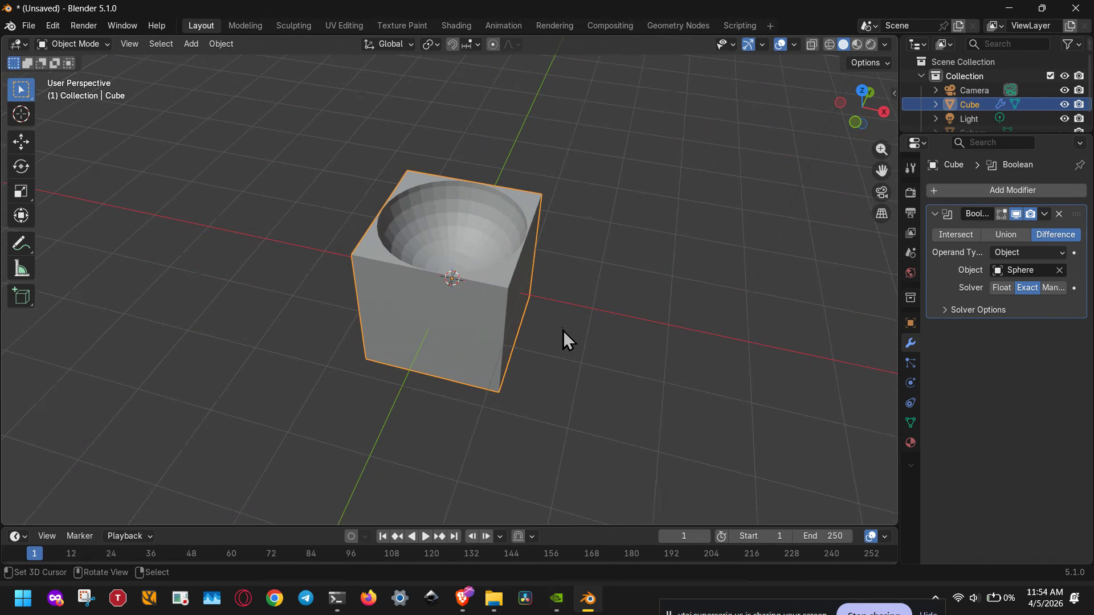
pyautogui.scroll(-2, 563, 330)
pyautogui.scroll(2, 564, 331)
pyautogui.click(615, 317)
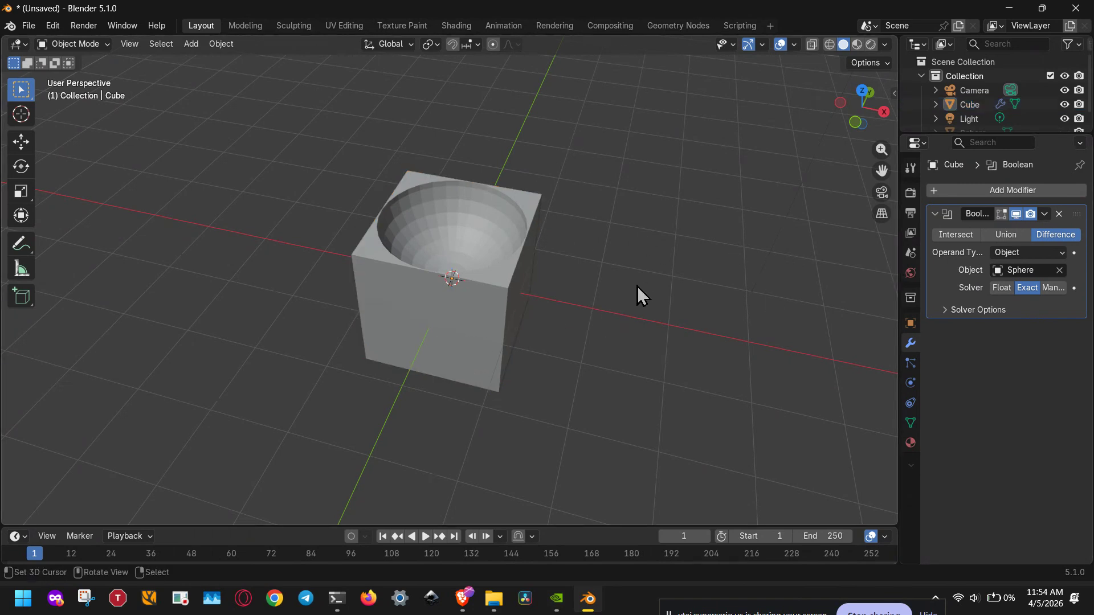
pyautogui.scroll(-3, 638, 286)
pyautogui.click(861, 436)
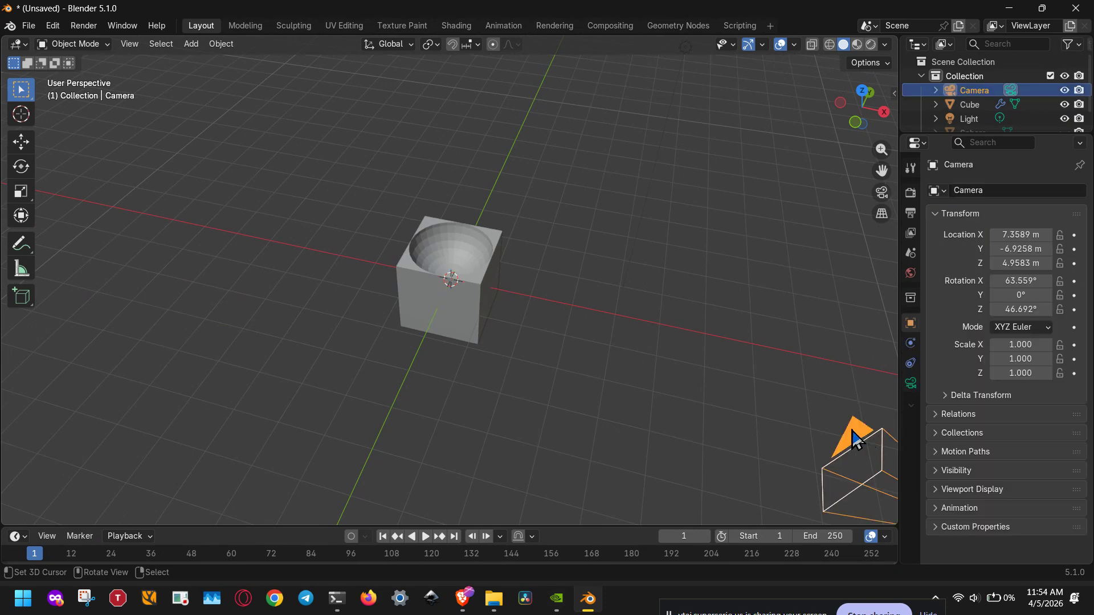
pyautogui.click(453, 276)
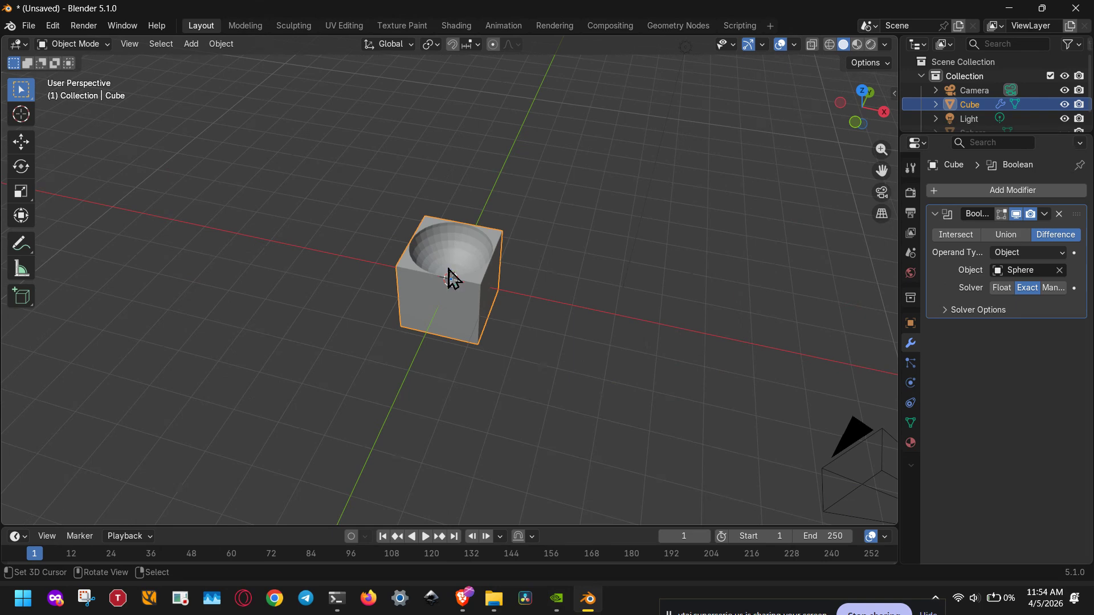
pyautogui.scroll(4, 448, 270)
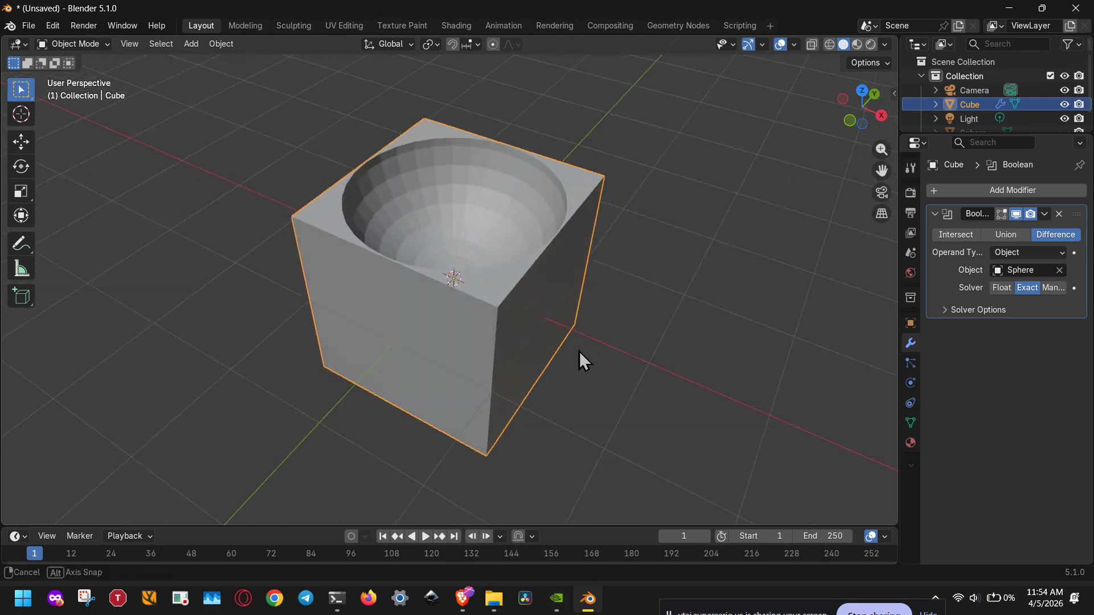
pyautogui.moveTo(579, 359); pyautogui.dragTo(579, 334, button='middle')
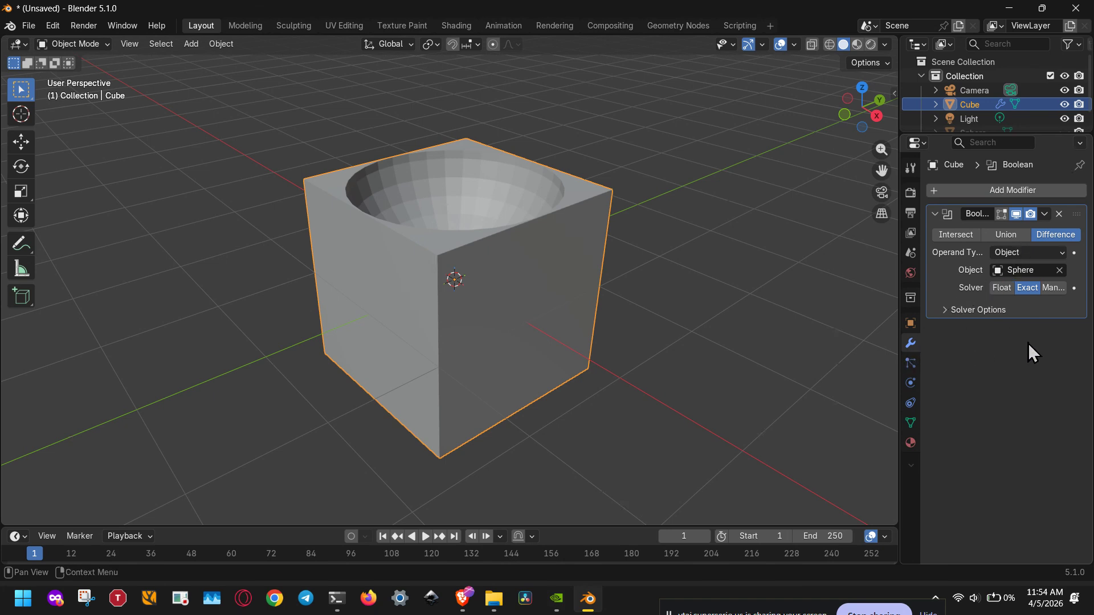
# Expand the Boolean modifier's solver options and compare the cube with the modifier's viewport display off and on
pyautogui.click(987, 311)
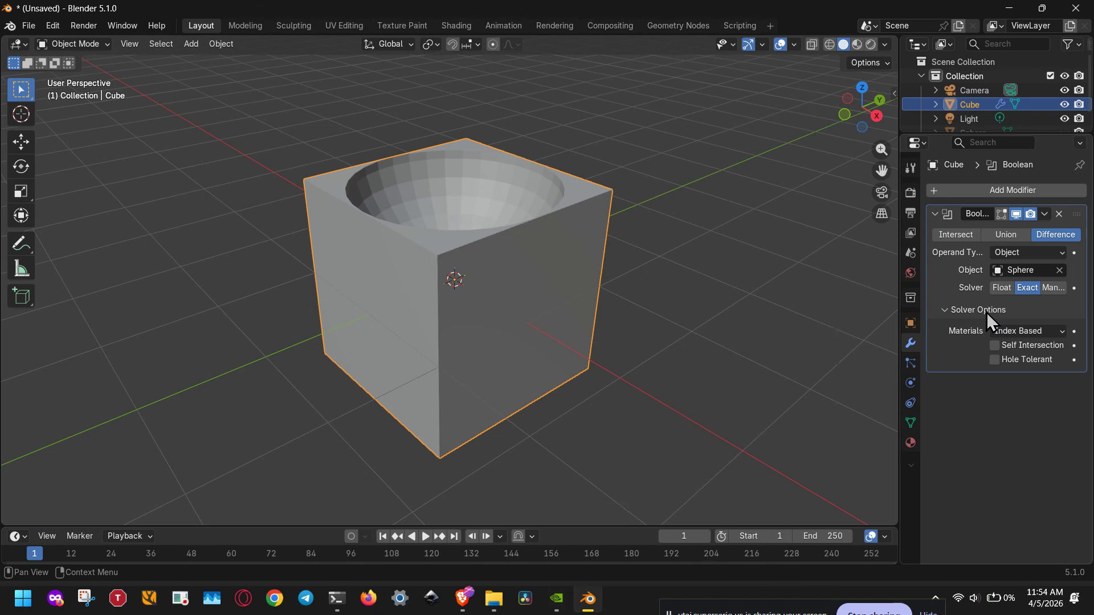
pyautogui.click(1012, 216)
pyautogui.click(1012, 215)
pyautogui.click(1012, 215)
pyautogui.click(1012, 215)
# Try removing the Boolean modifier from the cube twice, undoing the removal each time
pyautogui.click(1059, 214)
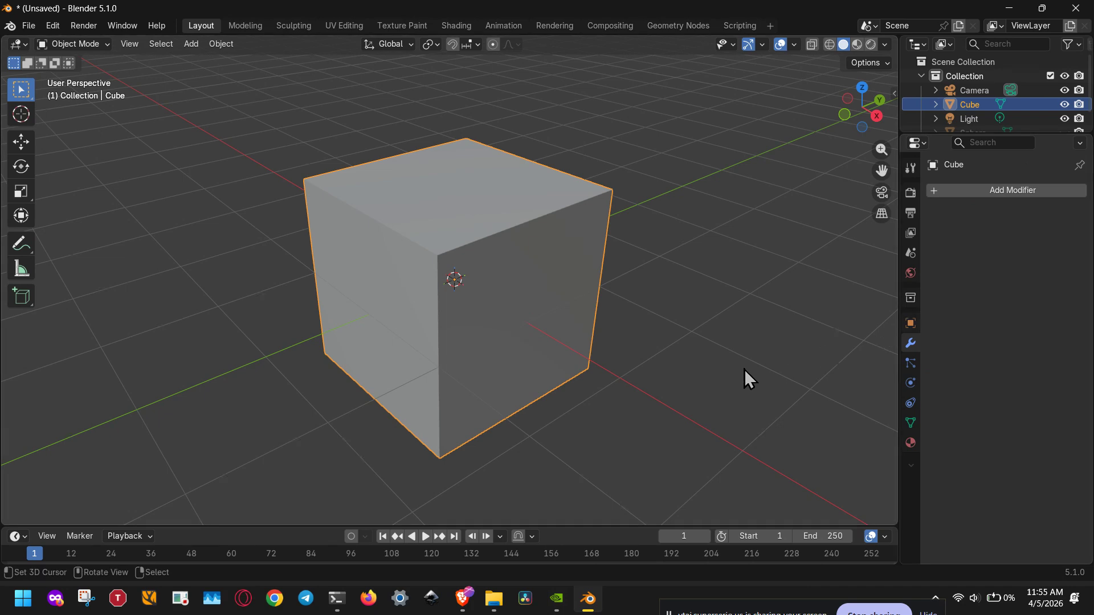
pyautogui.moveTo(442, 335); pyautogui.dragTo(624, 351, button='middle')
pyautogui.hotkey('ctrl', 'z')
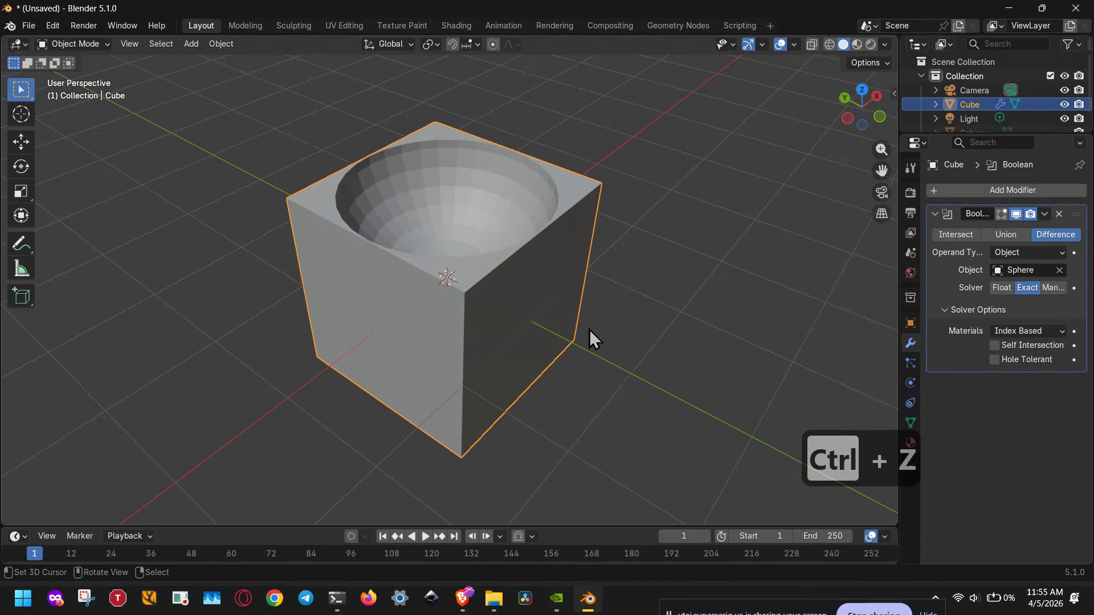
pyautogui.moveTo(590, 330); pyautogui.dragTo(715, 364, button='middle')
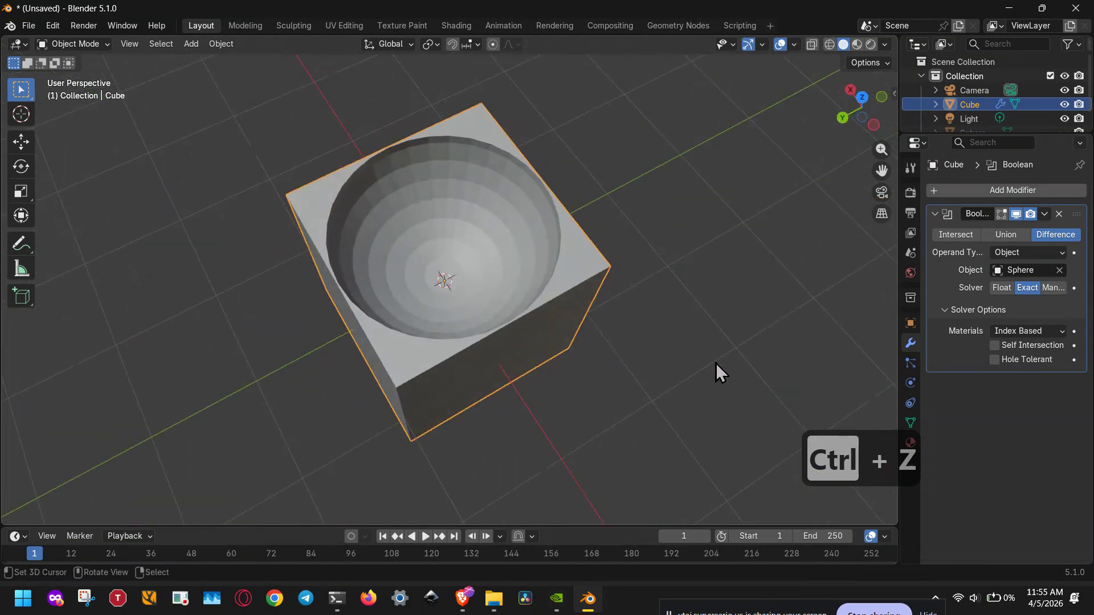
pyautogui.click(1058, 214)
pyautogui.moveTo(548, 364); pyautogui.dragTo(886, 320, button='middle')
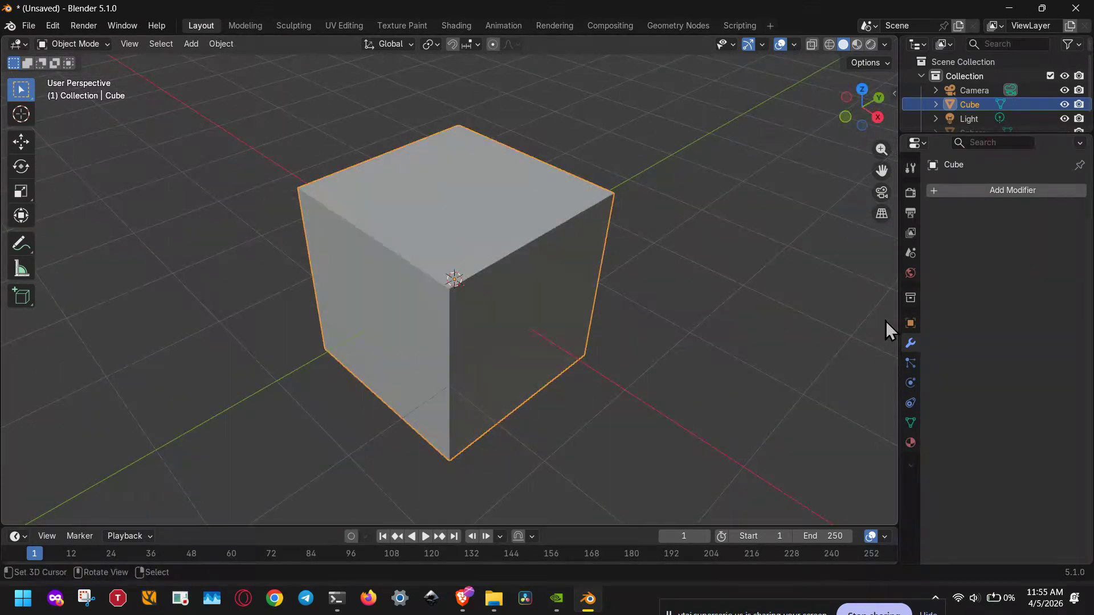
pyautogui.hotkey('ctrl', 'z')
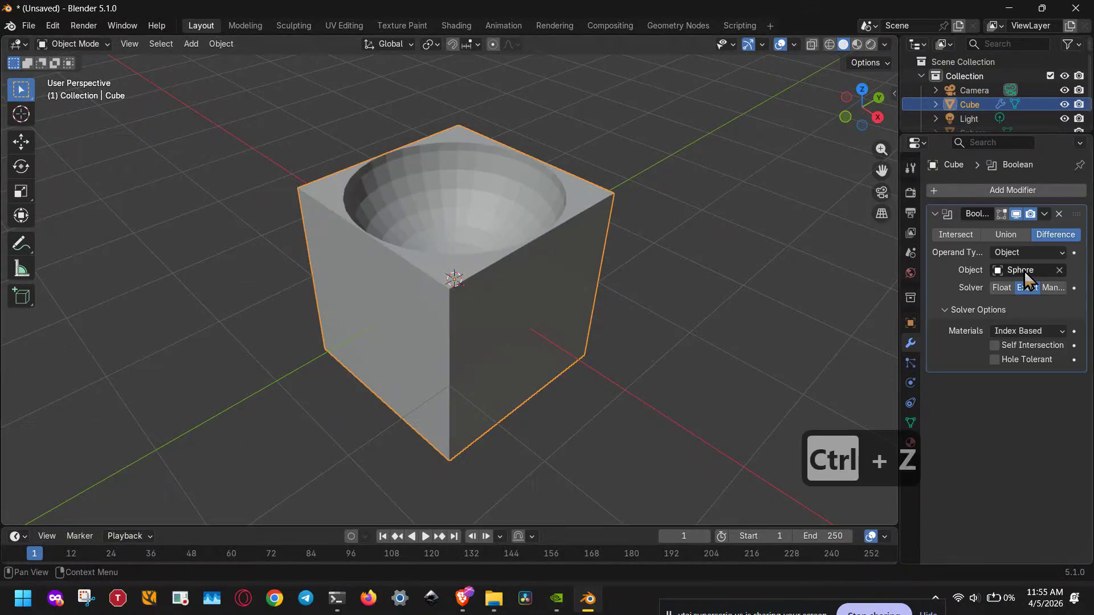
# Apply the Boolean modifier to the cube and check the carved bowl from other sides
pyautogui.click(1046, 214)
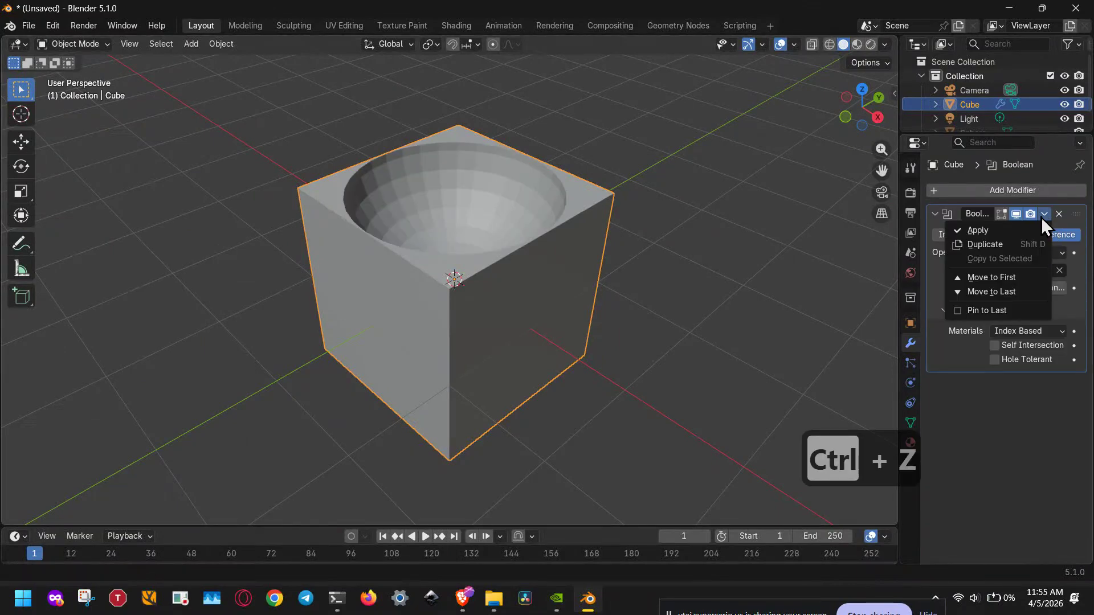
pyautogui.click(978, 231)
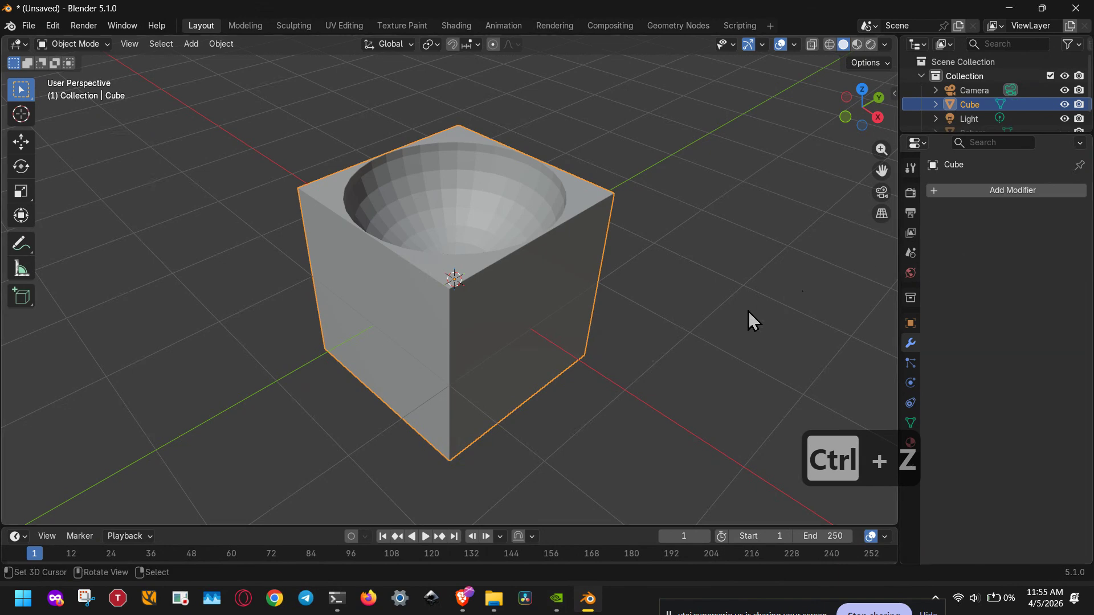
pyautogui.moveTo(748, 312); pyautogui.dragTo(713, 325, button='middle')
pyautogui.moveTo(471, 362); pyautogui.dragTo(625, 342, button='middle')
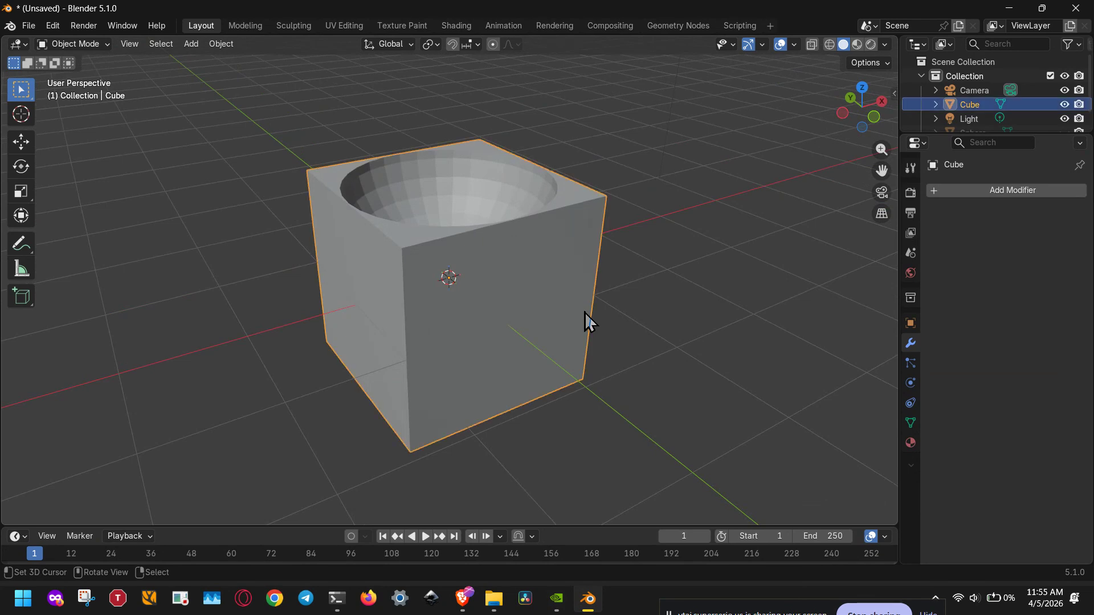
# Switch the cube to Edit Mode, clear the mesh selection and view the carved bowl from the top
pyautogui.press('Tab')
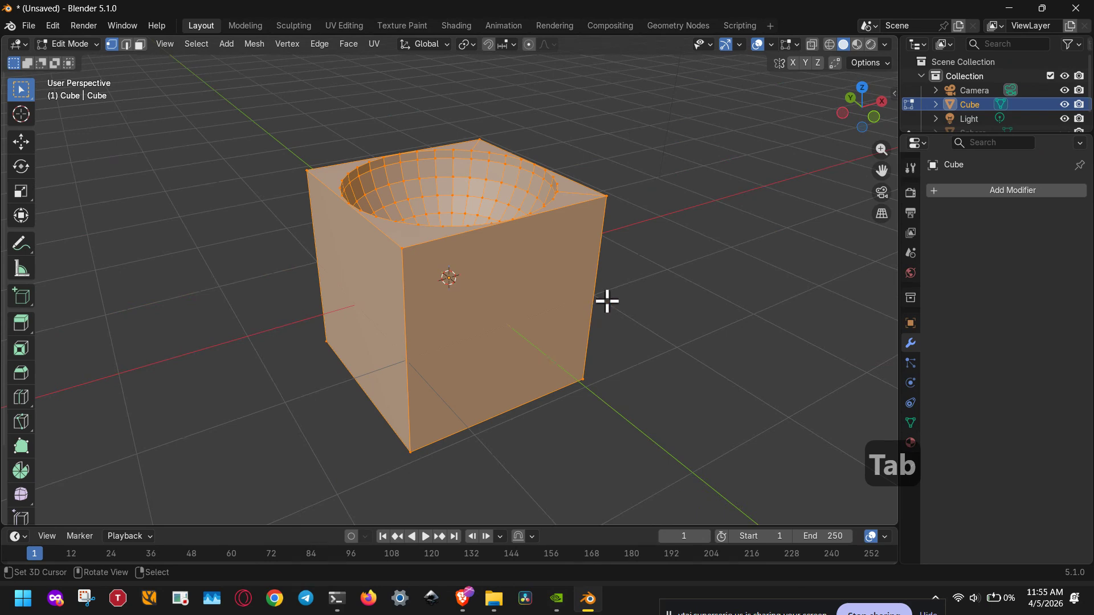
pyautogui.moveTo(589, 285); pyautogui.dragTo(650, 347, button='middle')
pyautogui.click(650, 346)
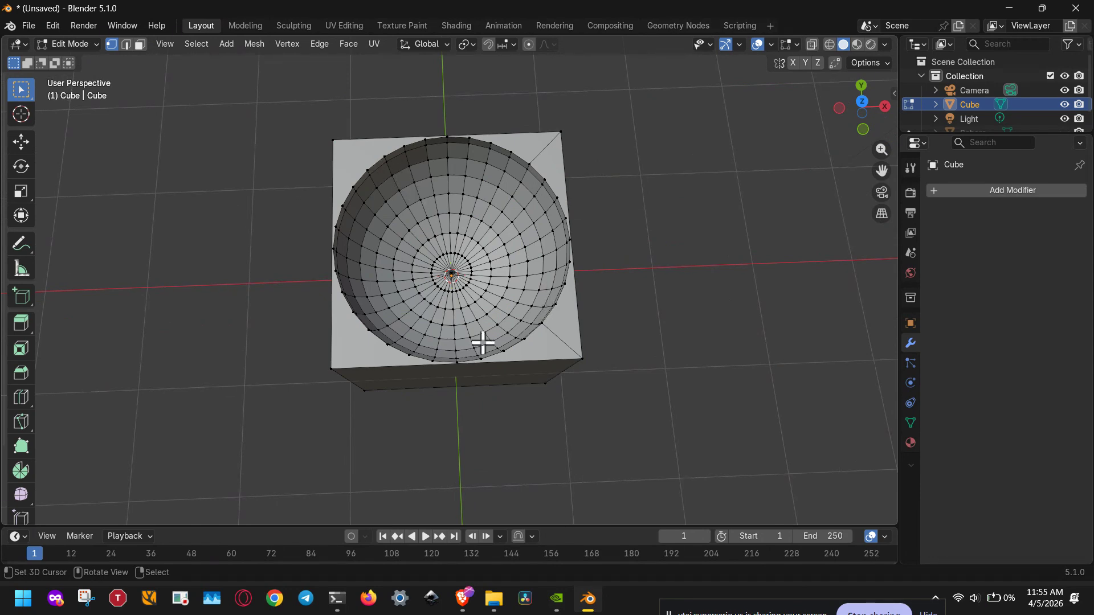
pyautogui.click(864, 103)
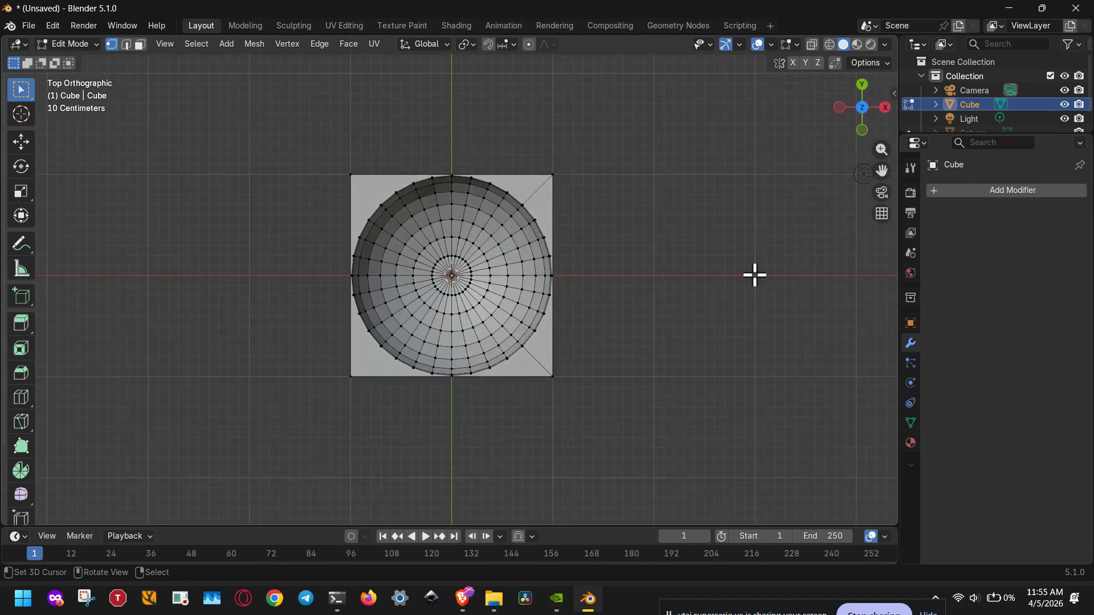
pyautogui.scroll(-1, 956, 107)
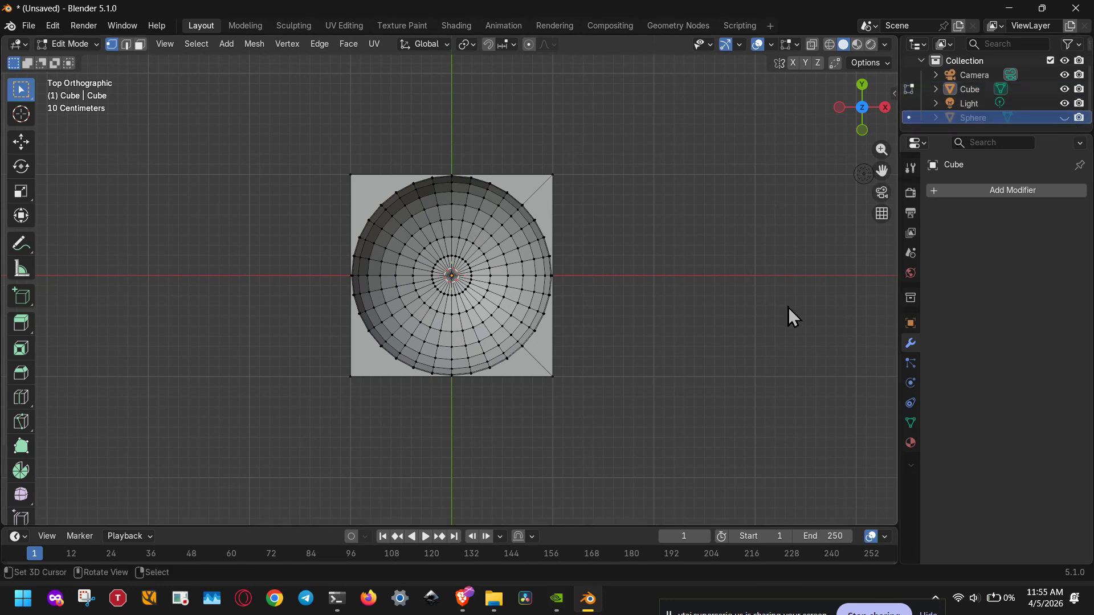
pyautogui.click(946, 89)
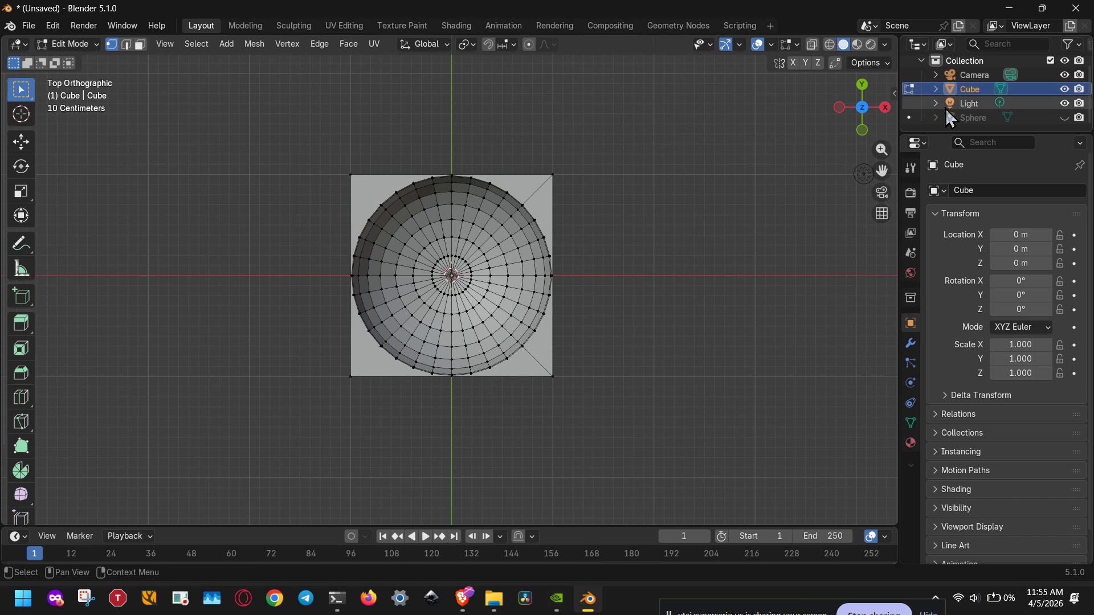
pyautogui.moveTo(510, 403); pyautogui.dragTo(476, 317, button='middle')
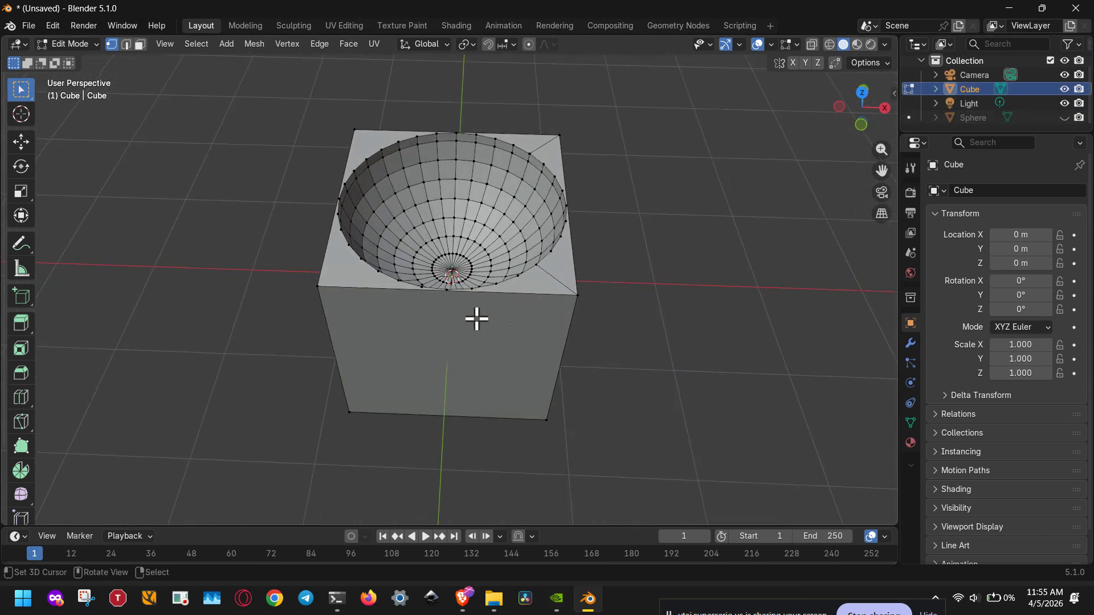
# Select all vertices of the carved bowl, including its rim, from the top view and delete the vertices
pyautogui.moveTo(364, 147); pyautogui.dragTo(557, 269)
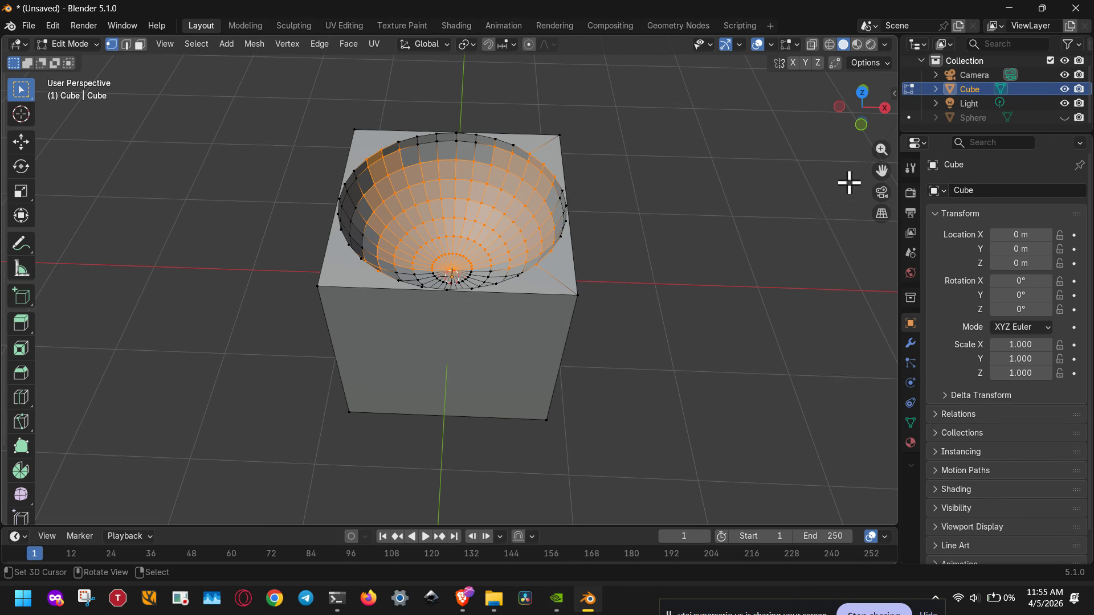
pyautogui.click(863, 94)
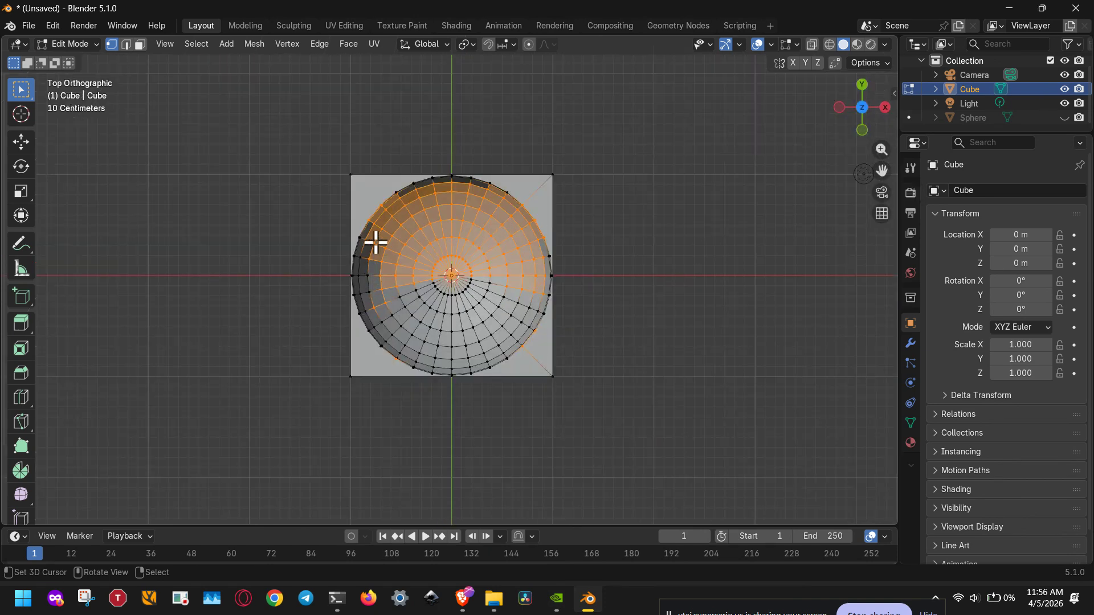
pyautogui.moveTo(345, 180); pyautogui.dragTo(595, 371)
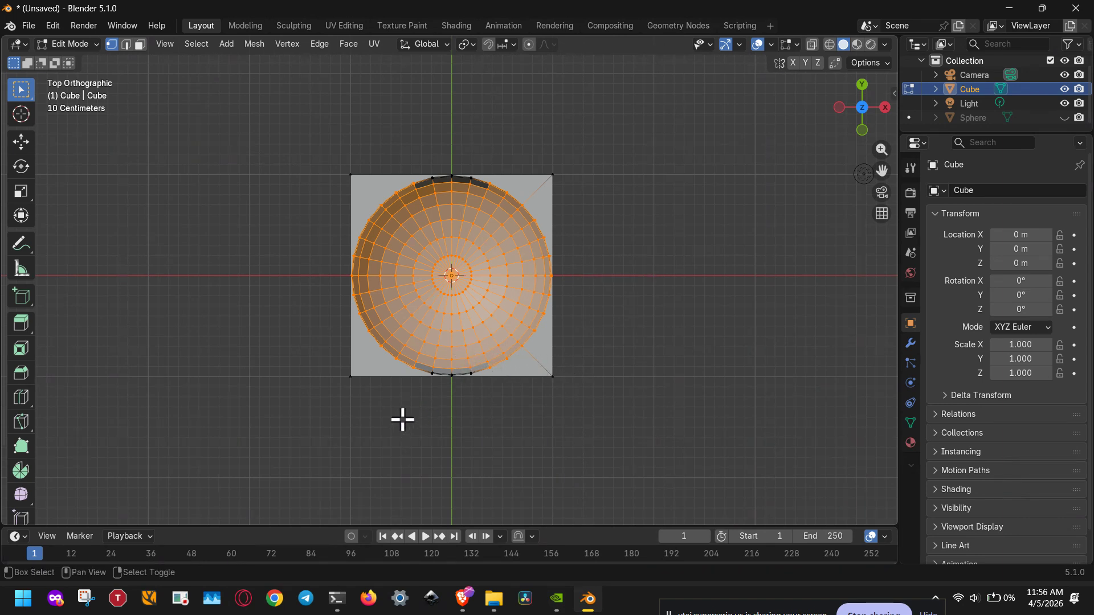
pyautogui.keyDown('shift'); pyautogui.moveTo(402, 423); pyautogui.dragTo(489, 348); pyautogui.keyUp('shift')
pyautogui.keyDown('shift'); pyautogui.moveTo(404, 140); pyautogui.dragTo(501, 228); pyautogui.keyUp('shift')
pyautogui.moveTo(420, 386); pyautogui.dragTo(529, 326, button='middle')
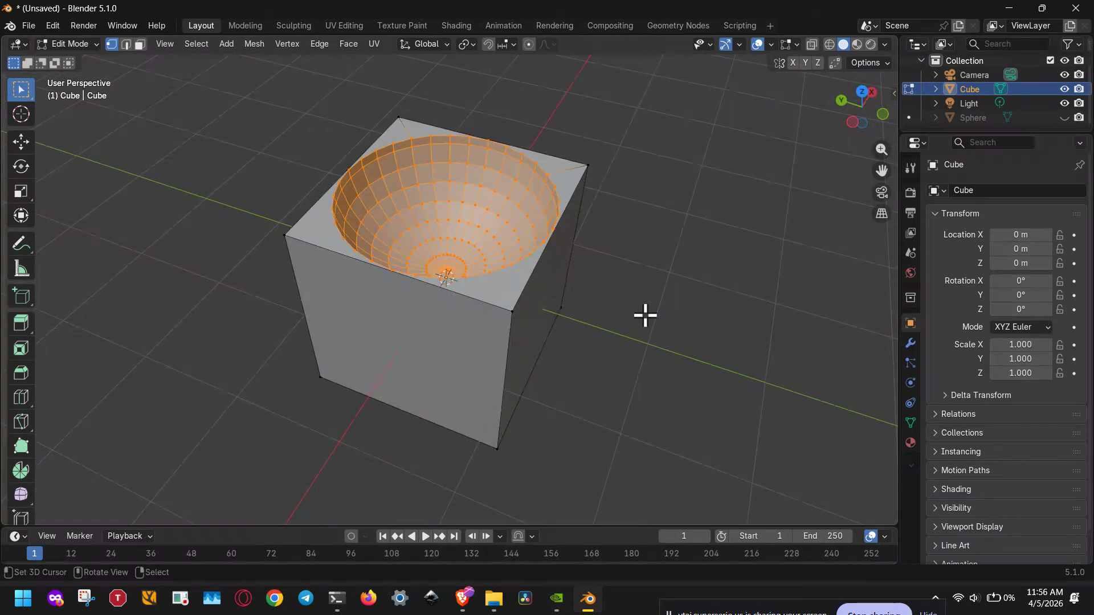
pyautogui.moveTo(642, 313); pyautogui.dragTo(540, 310, button='middle')
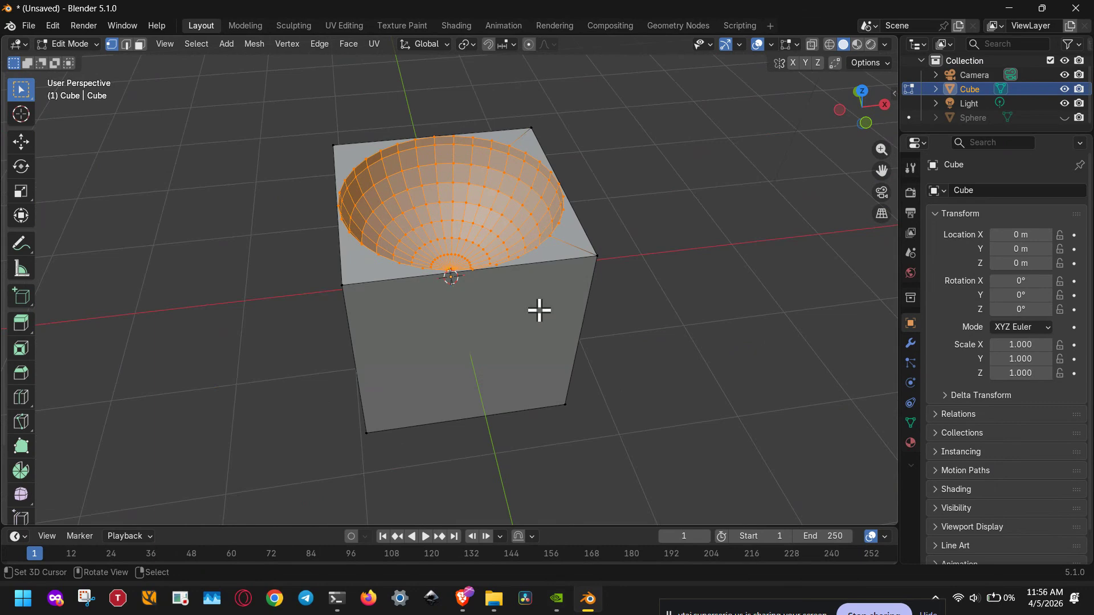
pyautogui.press('x')
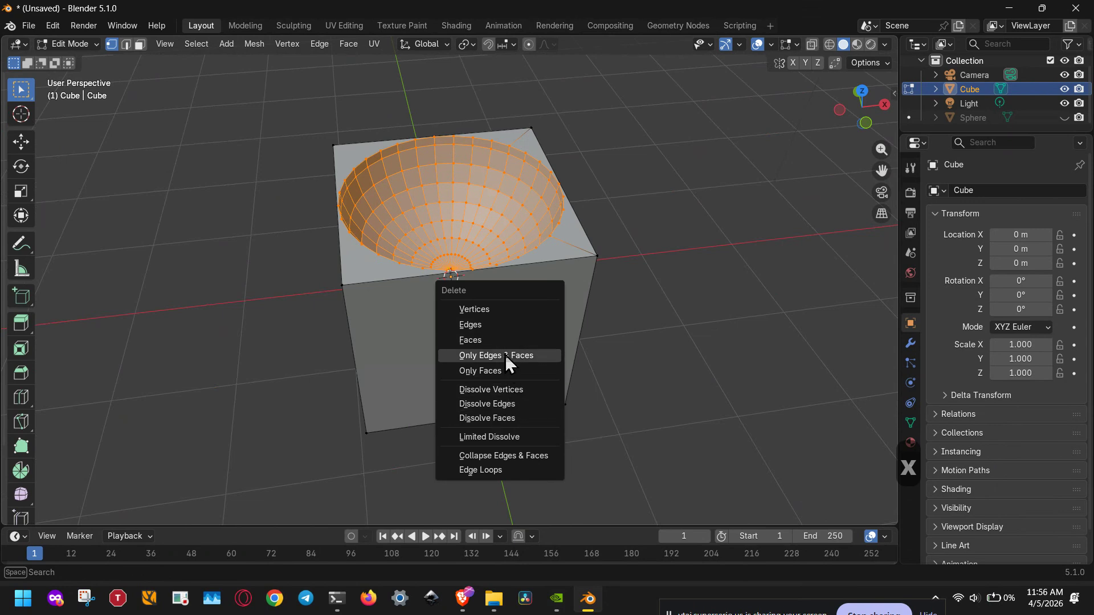
pyautogui.click(499, 311)
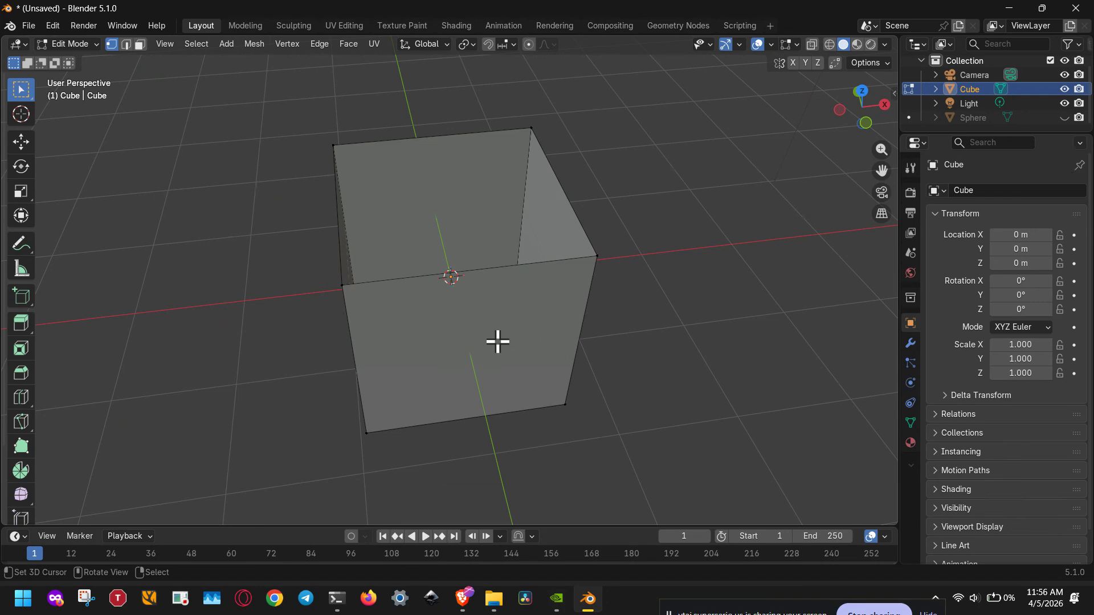
# Fill the cube's open top with a face between its four upper corner vertices and return to Object Mode
pyautogui.moveTo(498, 342); pyautogui.dragTo(320, 300, button='middle')
pyautogui.moveTo(268, 117); pyautogui.dragTo(596, 223)
pyautogui.press('f')
pyautogui.moveTo(541, 267); pyautogui.dragTo(662, 308, button='middle')
pyautogui.click(661, 308)
pyautogui.moveTo(334, 357); pyautogui.dragTo(616, 395, button='middle')
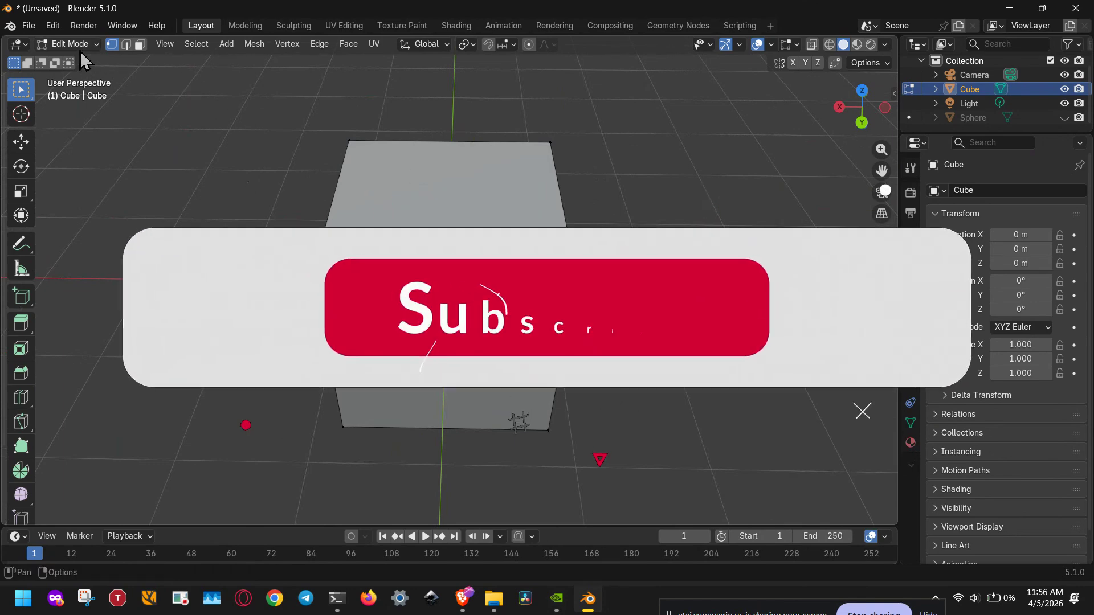
pyautogui.click(79, 46)
pyautogui.click(80, 60)
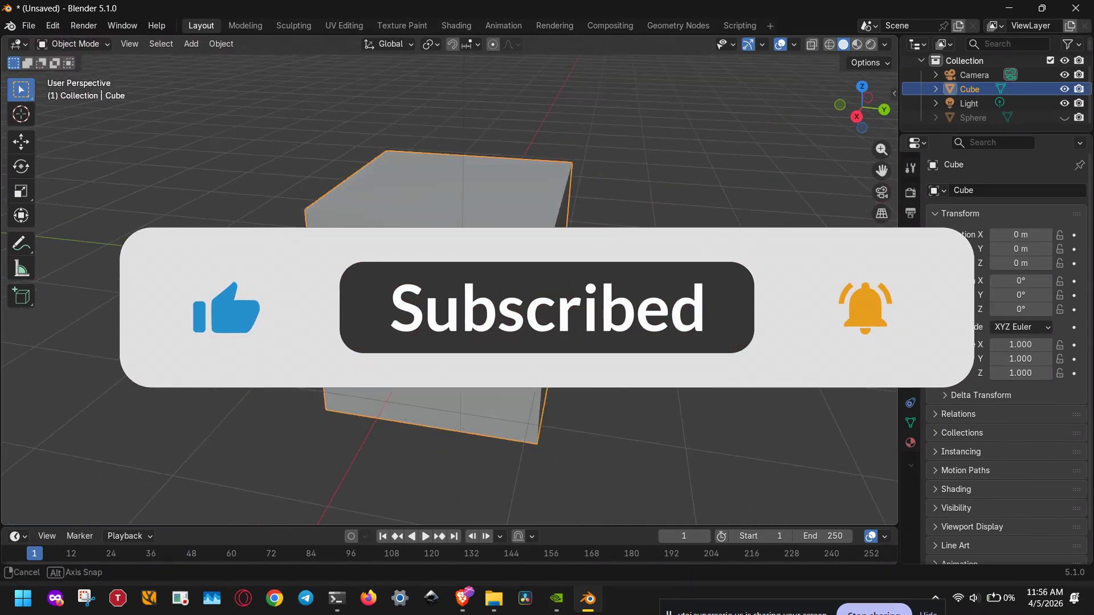